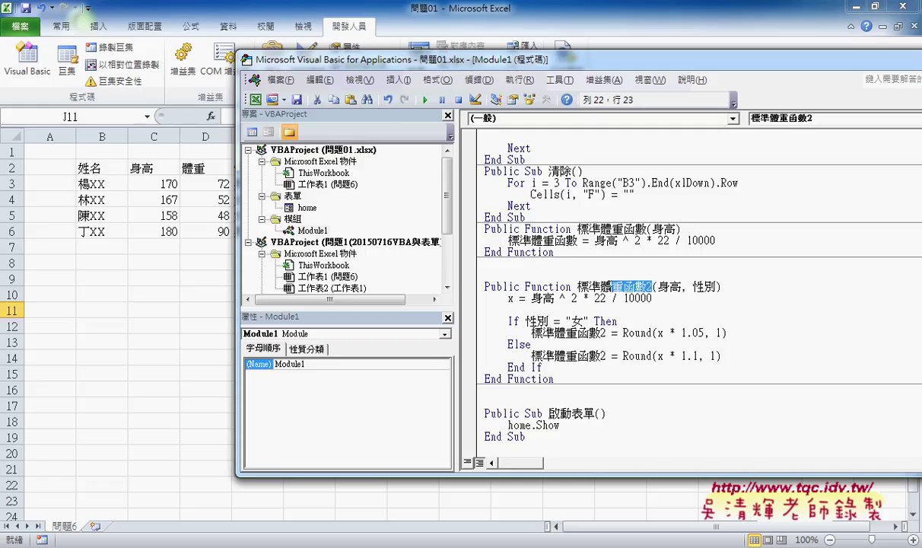
Copy the 標準體重函數2 function name from Module1 and open the home form's design
{"action": "left_click_drag", "start_coordinate": [653, 287], "coordinate": [578, 287]}
{"action": "key", "text": "ctrl+c"}
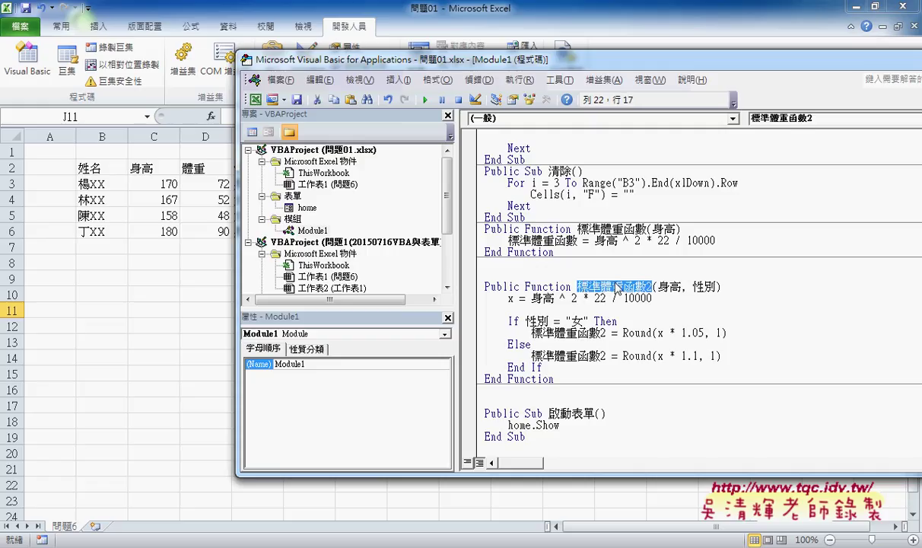
{"action": "left_click", "coordinate": [308, 209]}
{"action": "double_click", "coordinate": [310, 210]}
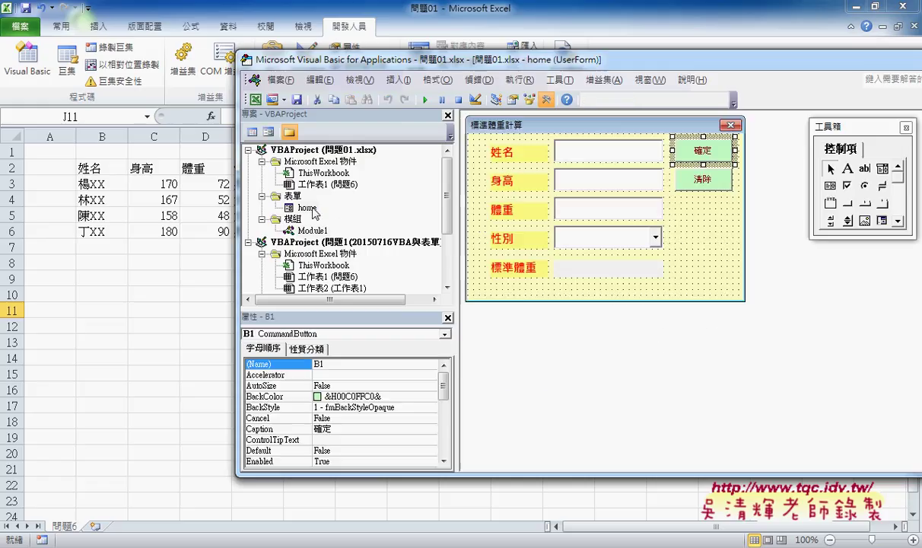
In the OK button's click code, make the line read mye.Caption = 標準體重函數2(
{"action": "double_click", "coordinate": [674, 146]}
{"action": "left_click", "coordinate": [601, 173]}
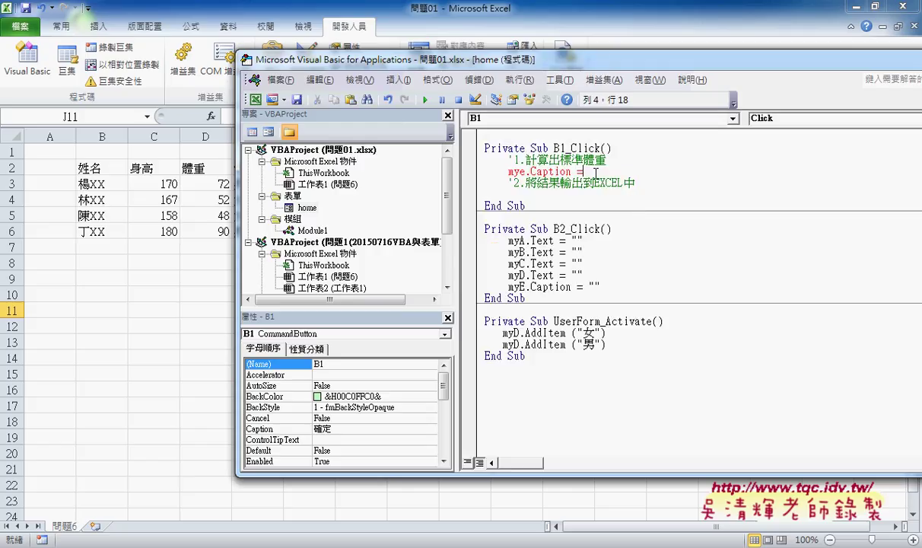
{"action": "key", "text": "ctrl+v"}
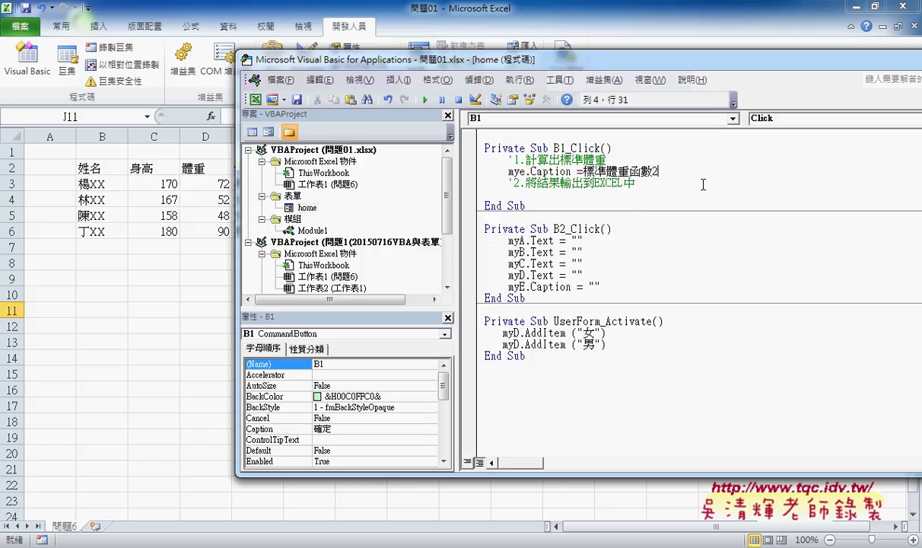
{"action": "type", "text": "("}
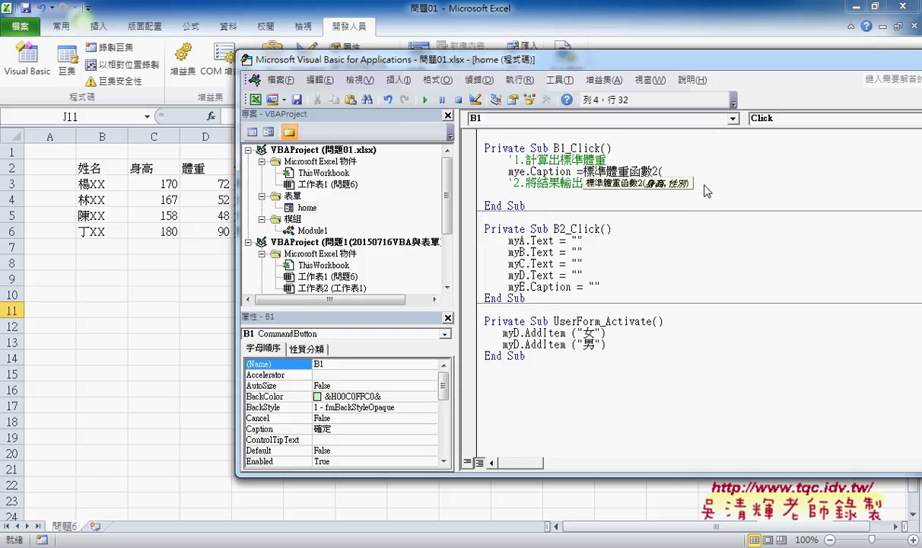
{"action": "double_click", "coordinate": [296, 208]}
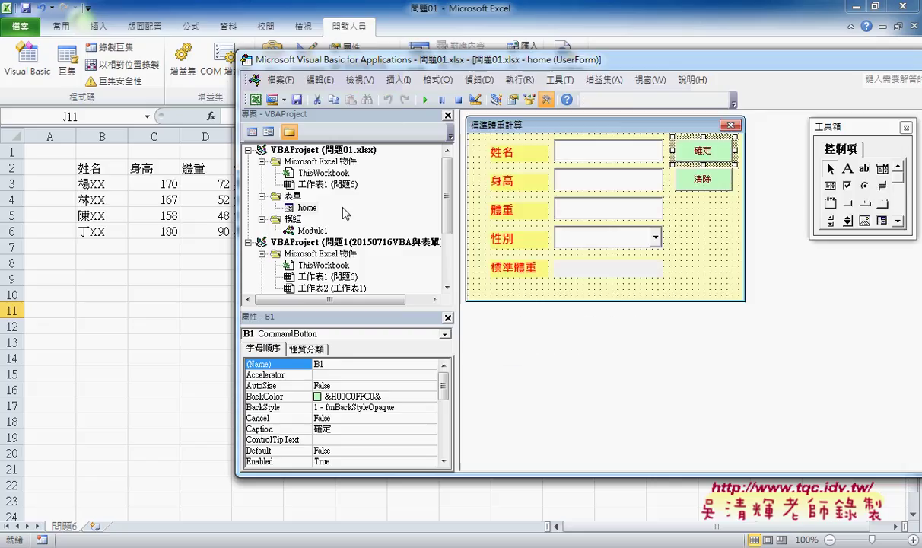
Check the names of the height textbox and sex dropdown in the form designer
{"action": "left_click", "coordinate": [586, 188]}
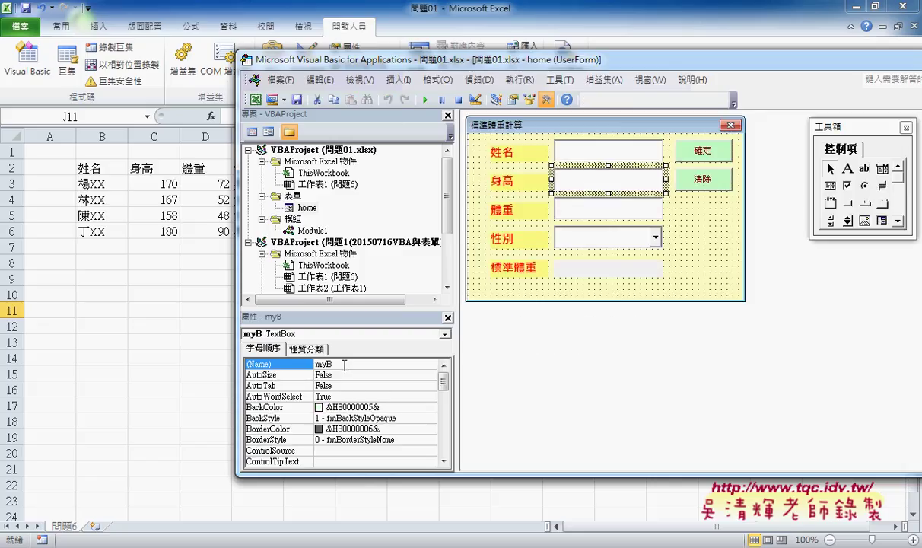
{"action": "left_click", "coordinate": [604, 247]}
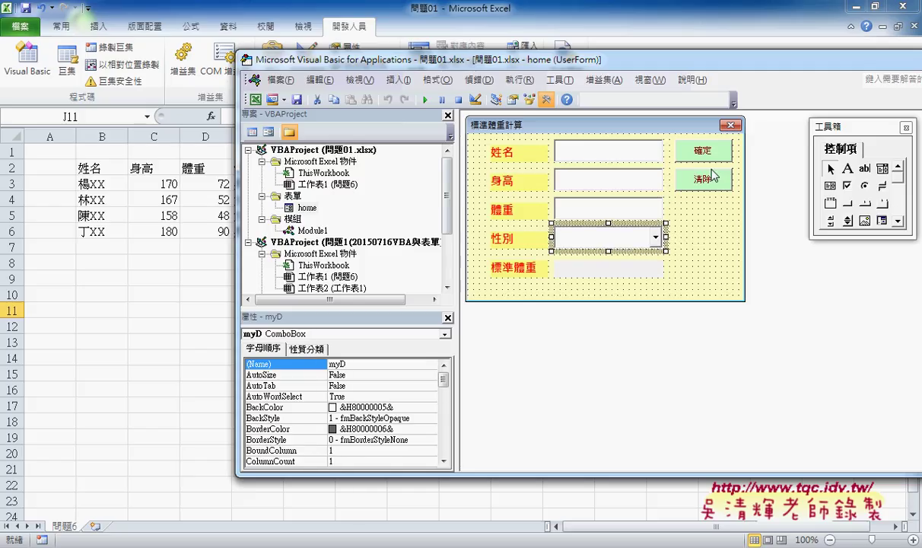
{"action": "double_click", "coordinate": [693, 149]}
Complete the call's arguments as myB.Text, myD.Text) in the OK button's code
{"action": "left_click", "coordinate": [691, 173]}
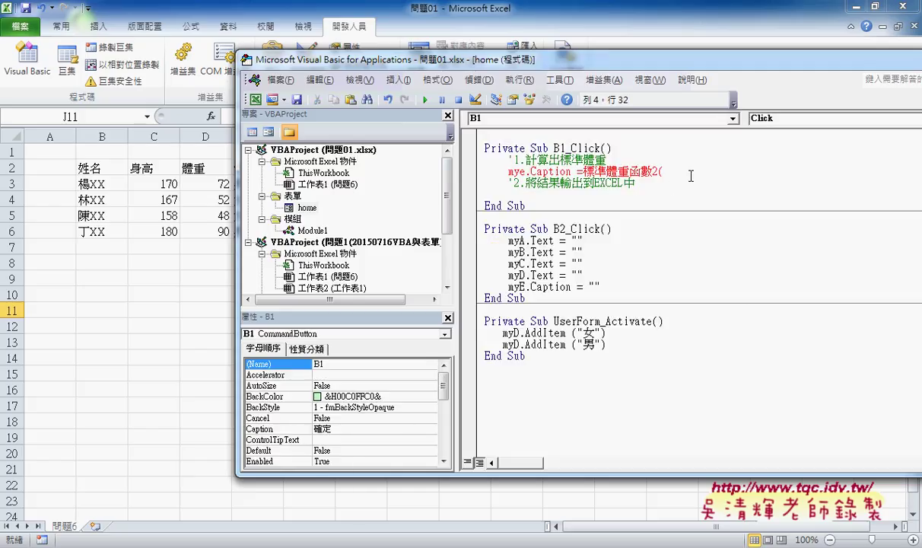
{"action": "type", "text": "m"}
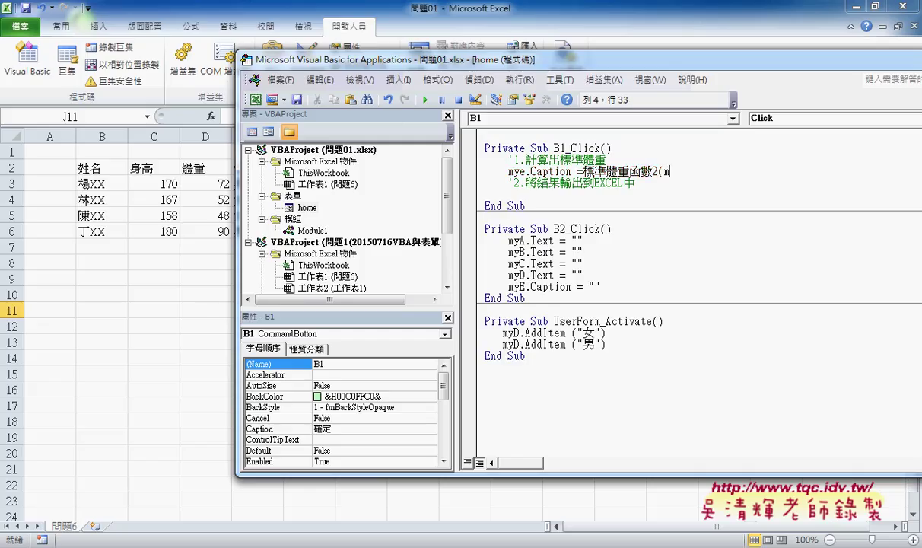
{"action": "type", "text": "yb"}
{"action": "type", "text": ".te"}
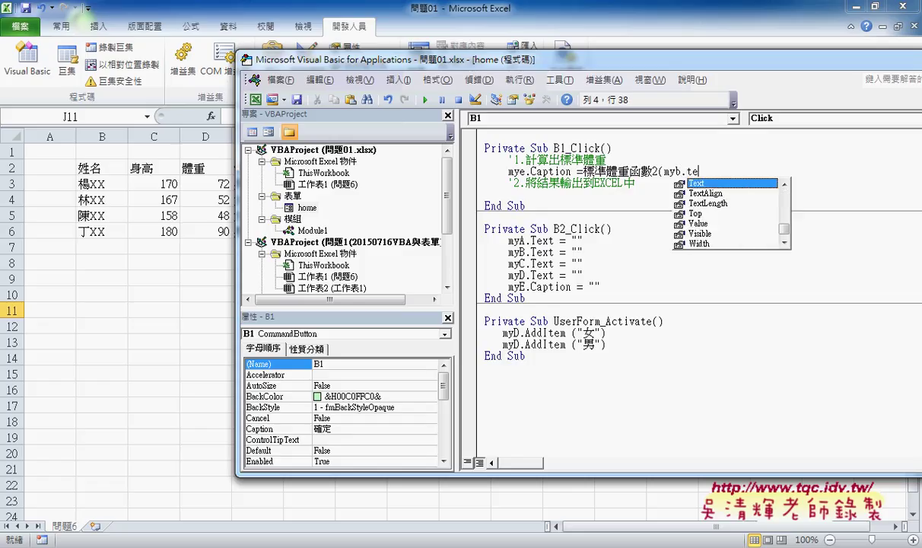
{"action": "type", "text": "x"}
{"action": "double_click", "coordinate": [707, 184]}
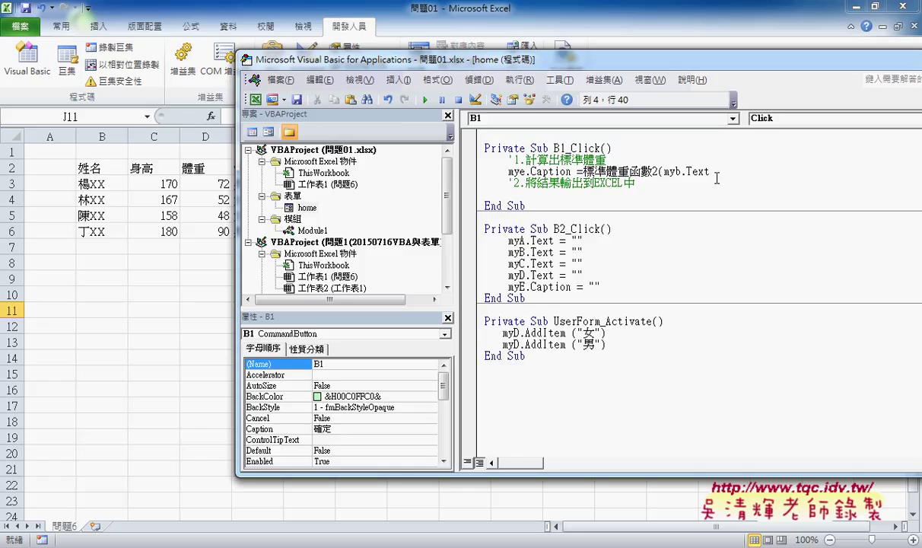
{"action": "type", "text": ","}
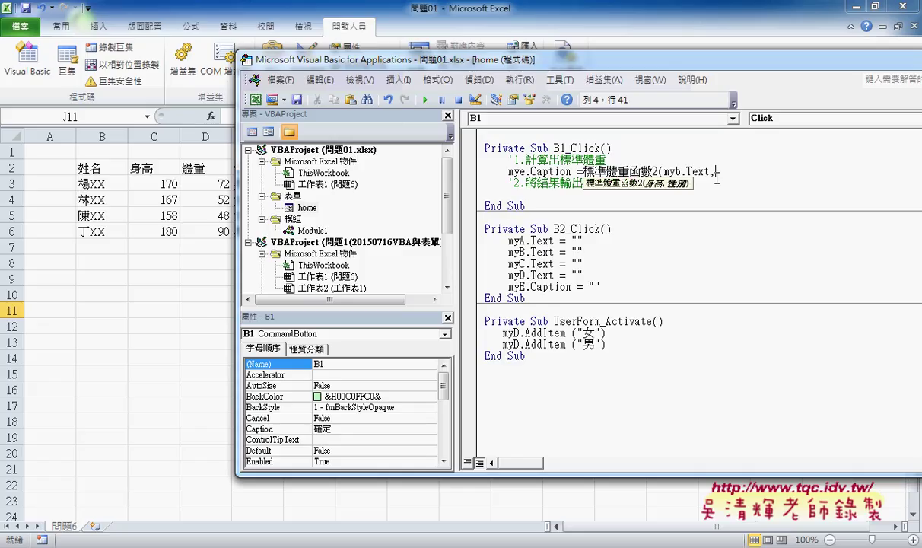
{"action": "type", "text": "m"}
{"action": "type", "text": "yd"}
{"action": "type", "text": ".Tex"}
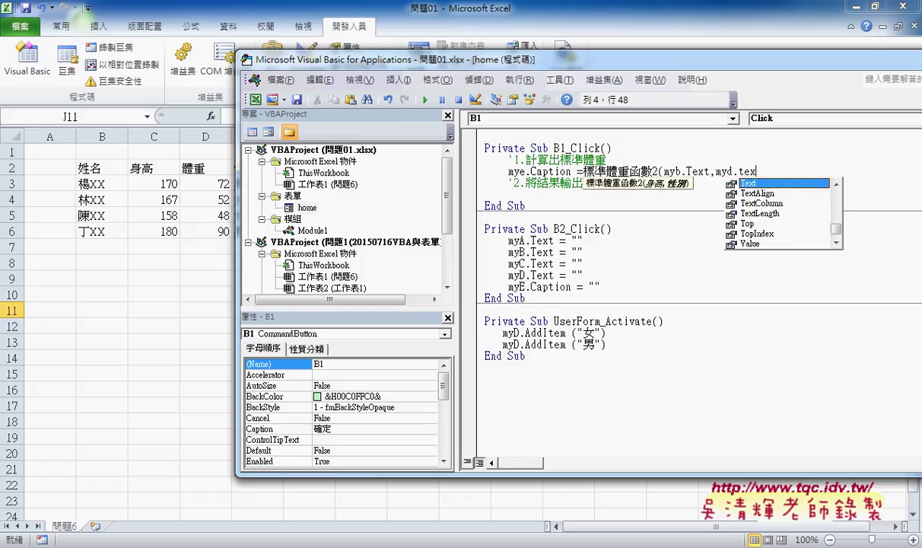
{"action": "type", "text": "t )"}
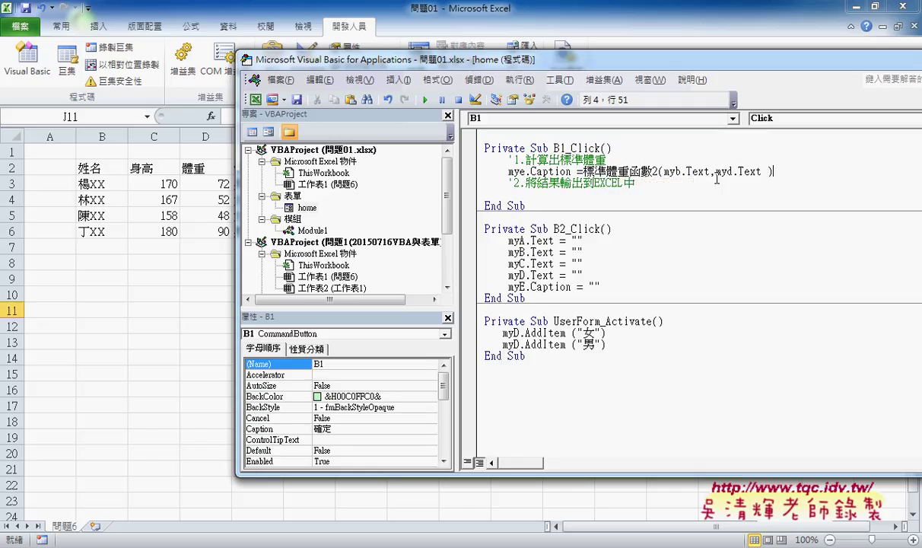
{"action": "left_click", "coordinate": [689, 228]}
{"action": "left_click_drag", "start_coordinate": [777, 171], "coordinate": [507, 172]}
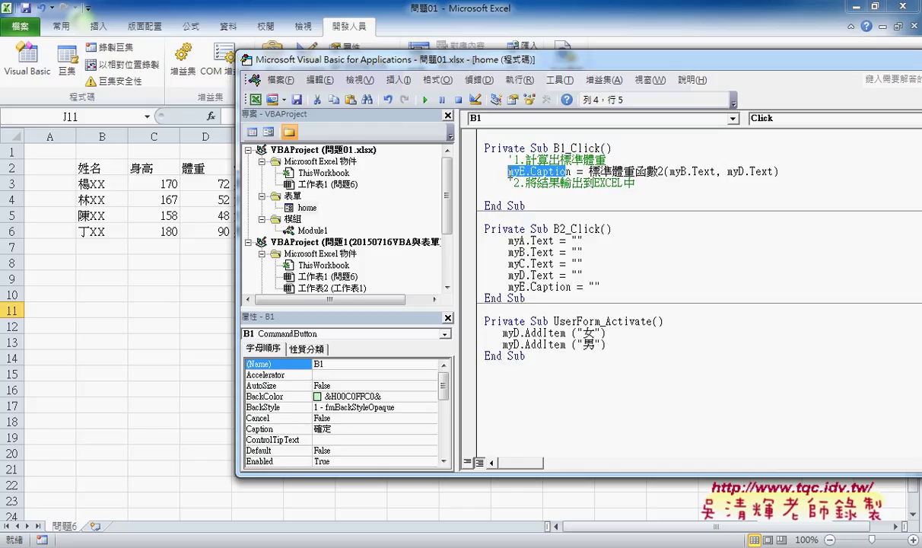
Run the home form and enter a placeholder name, height 170, weight 60 and sex 女
{"action": "left_click", "coordinate": [426, 101]}
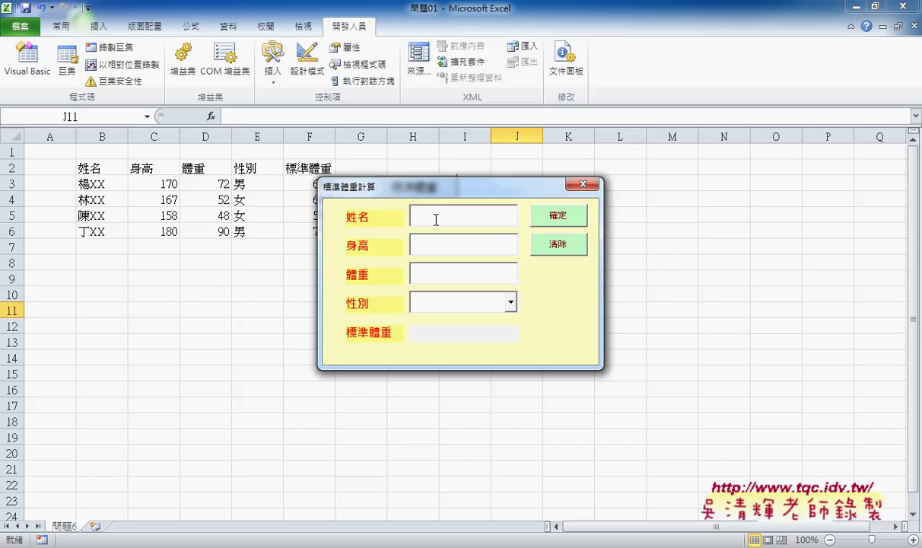
{"action": "type", "text": "XXX"}
{"action": "left_click", "coordinate": [443, 240]}
{"action": "type", "text": "170"}
{"action": "left_click", "coordinate": [487, 267]}
{"action": "type", "text": "60"}
{"action": "left_click", "coordinate": [513, 303]}
{"action": "left_click", "coordinate": [484, 322]}
Compute the standard weight (66.8) and move the form aside to reveal column F
{"action": "left_click", "coordinate": [568, 221]}
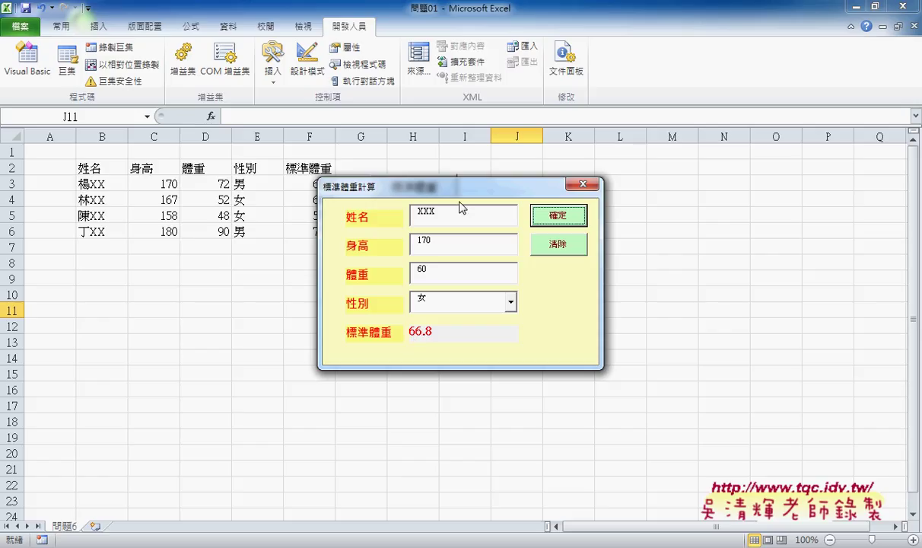
{"action": "left_click_drag", "start_coordinate": [436, 192], "coordinate": [500, 181]}
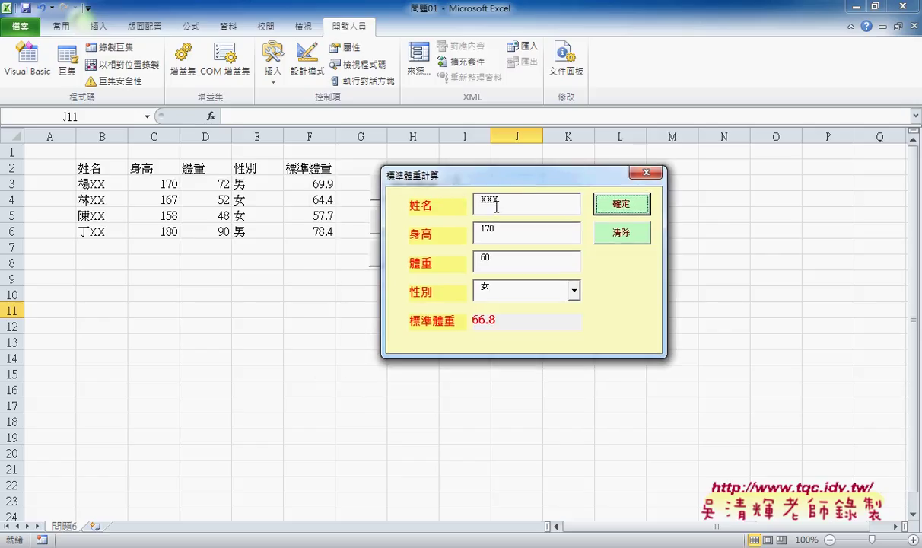
{"action": "left_click", "coordinate": [499, 291]}
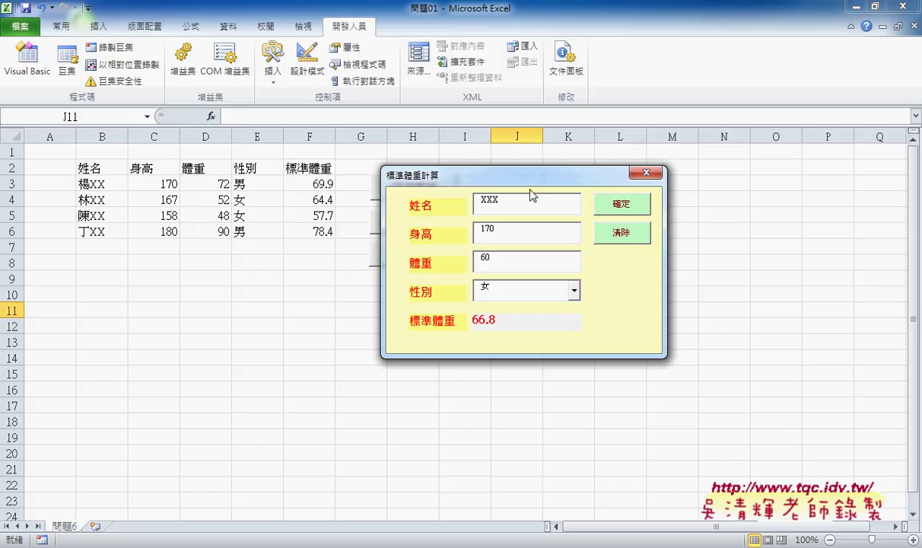
Add r = Range("B2").End(xlDown).Row + 1 to the OK button's click routine
{"action": "left_click", "coordinate": [633, 175]}
{"action": "left_click", "coordinate": [708, 156]}
{"action": "double_click", "coordinate": [707, 156]}
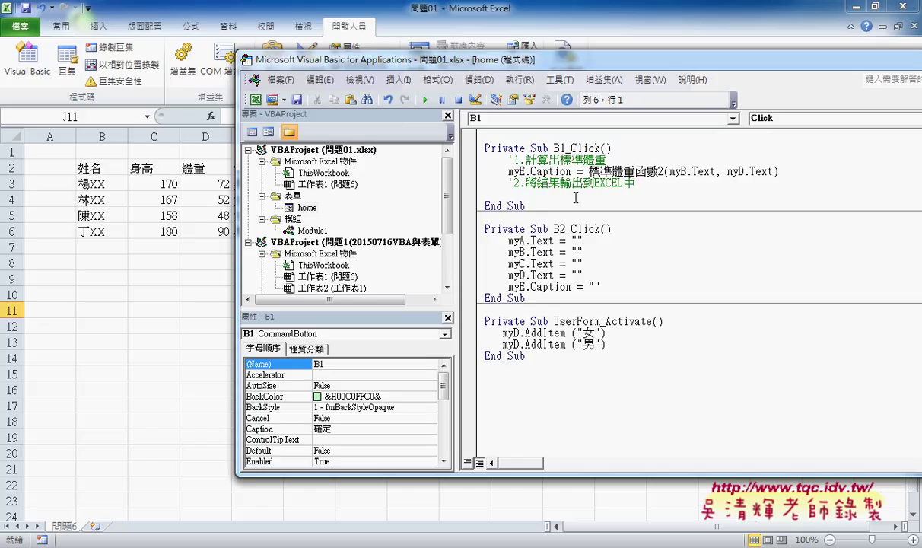
{"action": "key", "text": "Tab"}
{"action": "type", "text": "ㄜ"}
{"action": "key", "text": "BackSpace"}
{"action": "type", "text": "r"}
{"action": "type", "text": "="}
{"action": "type", "text": "rang"}
{"action": "type", "text": "e(\""}
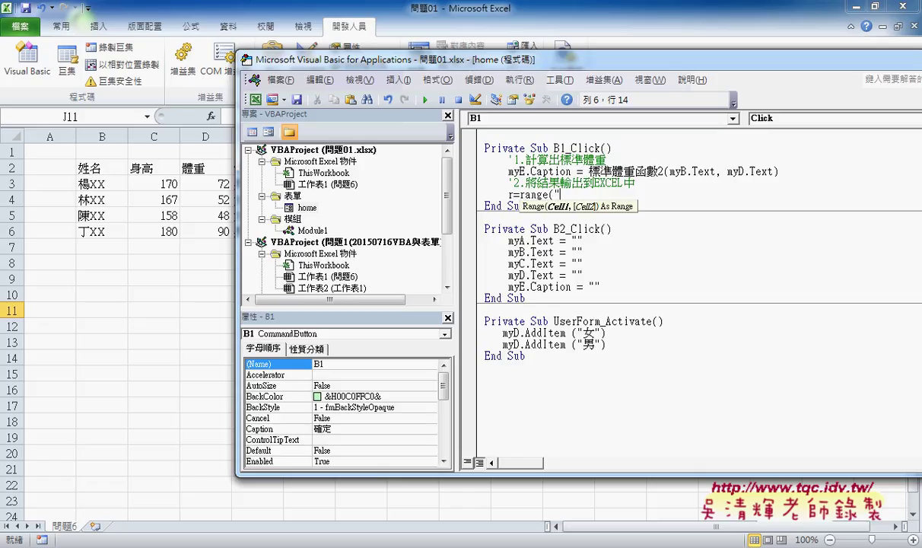
{"action": "type", "text": "B2"}
{"action": "type", "text": "\")."}
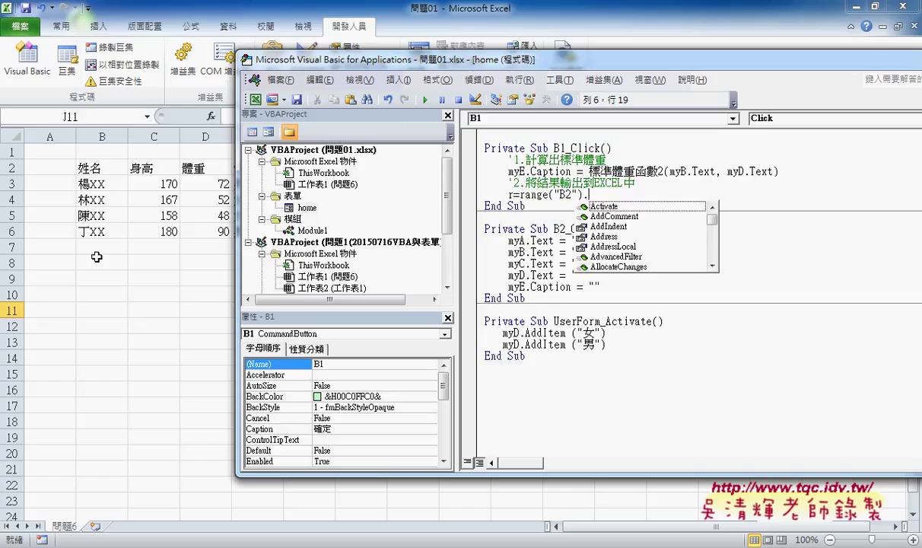
{"action": "type", "text": "End "}
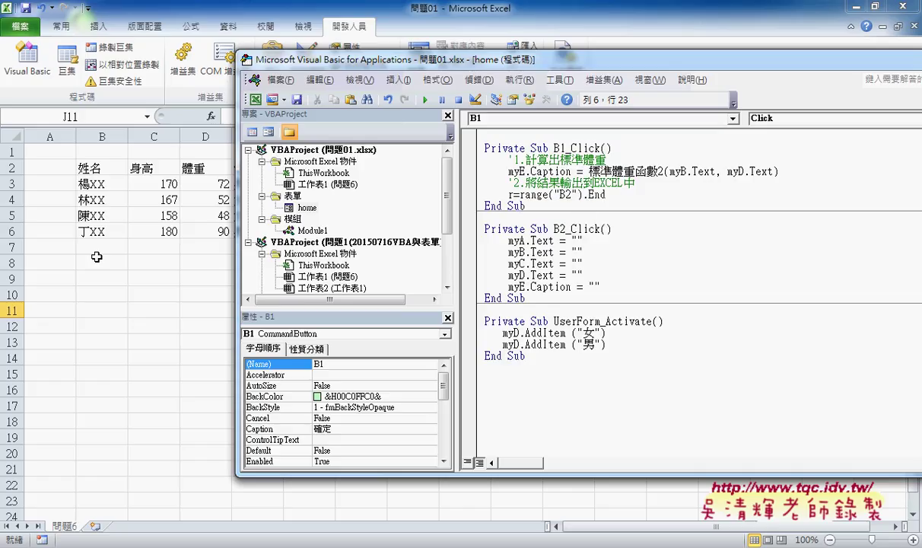
{"action": "type", "text": " (xlDown"}
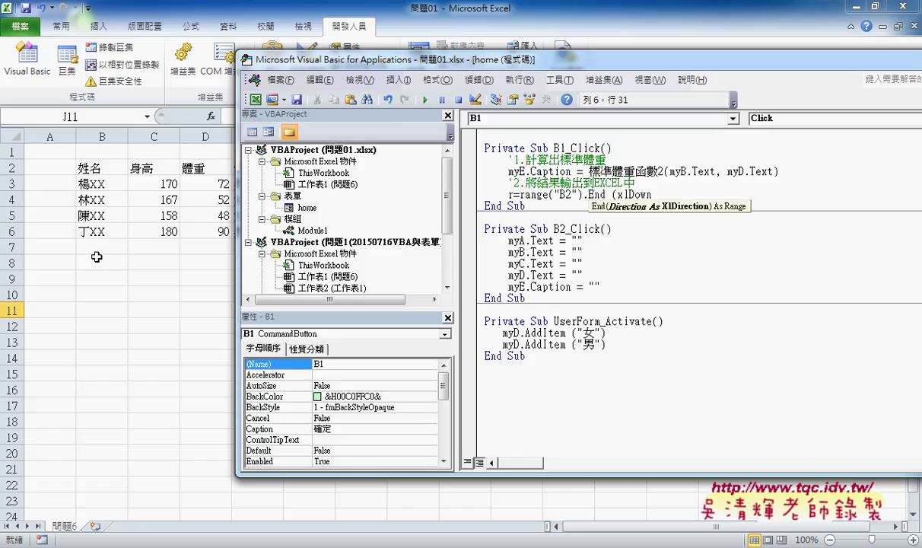
{"action": "type", "text": ").ro"}
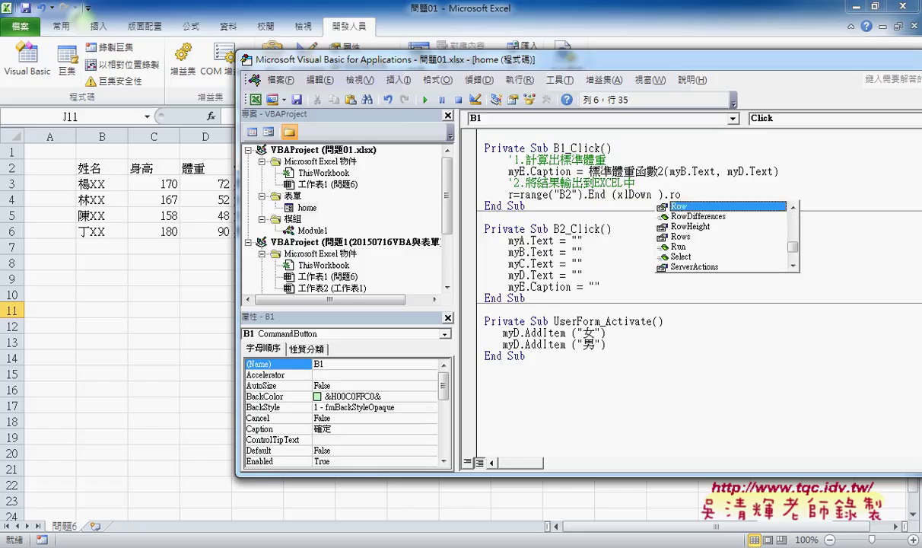
{"action": "key", "text": "space"}
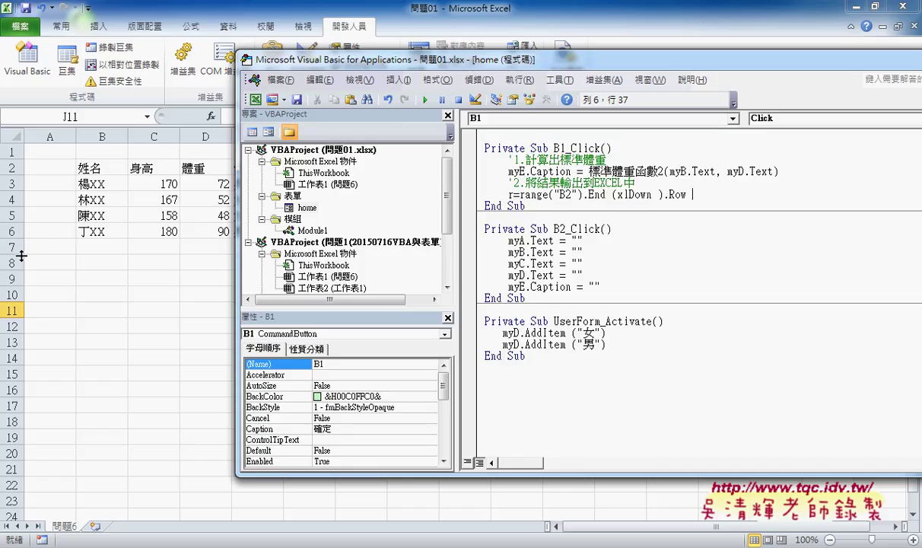
{"action": "type", "text": "+1"}
{"action": "key", "text": "Return"}
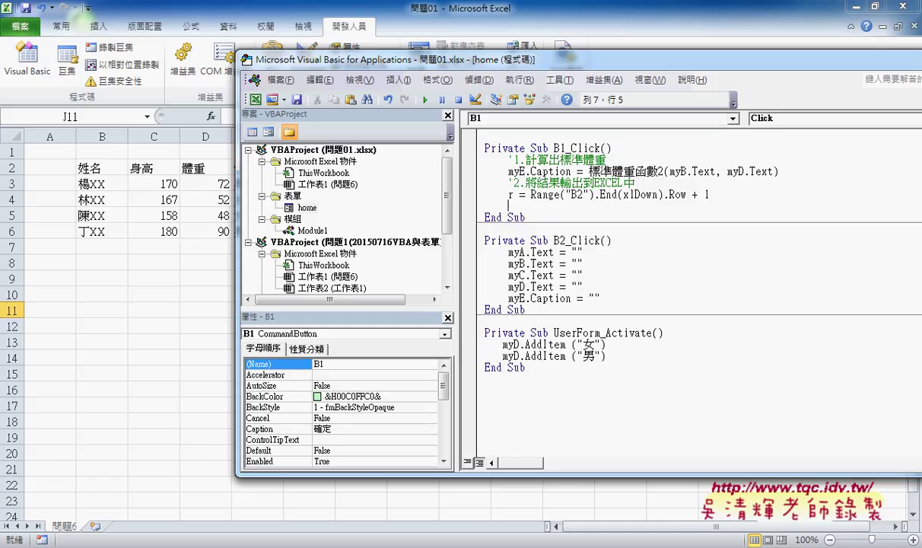
On the next line, write myA.Text into Cells(r, "B")
{"action": "type", "text": "cel"}
{"action": "type", "text": "ls"}
{"action": "type", "text": "(r"}
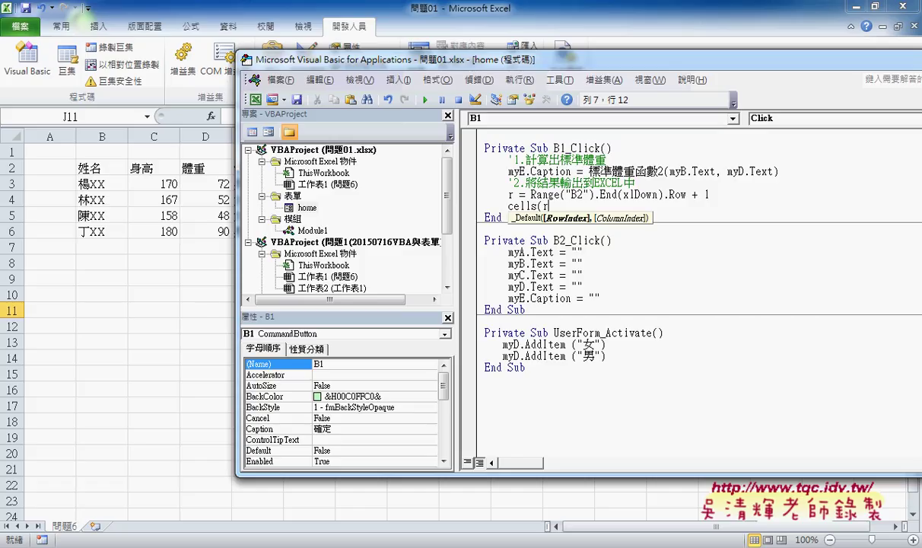
{"action": "type", "text": ","}
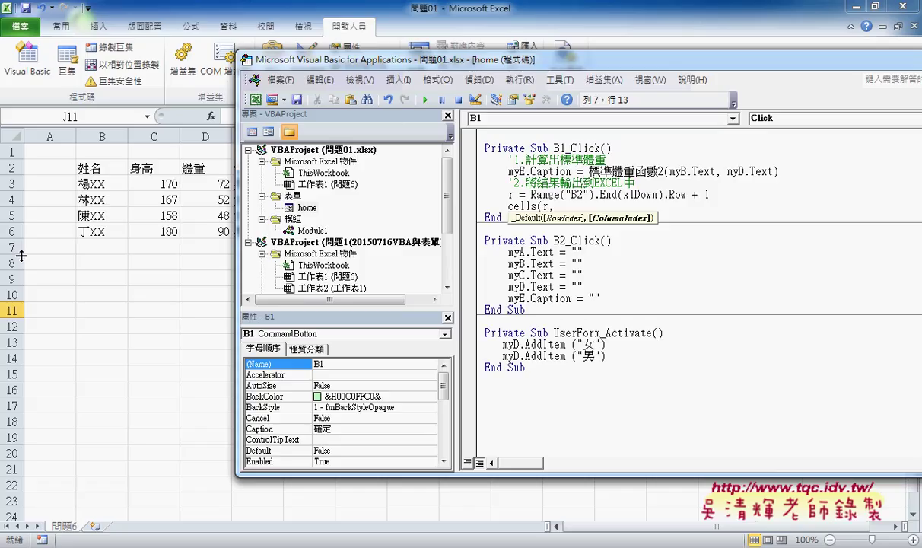
{"action": "type", "text": "\""}
{"action": "type", "text": "B\")"}
{"action": "type", "text": "="}
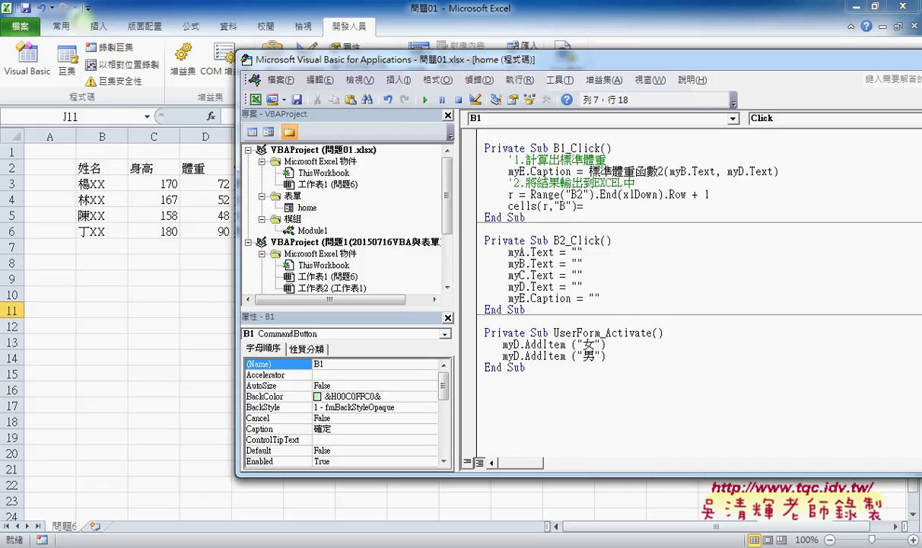
{"action": "type", "text": "MY"}
{"action": "type", "text": "A.t"}
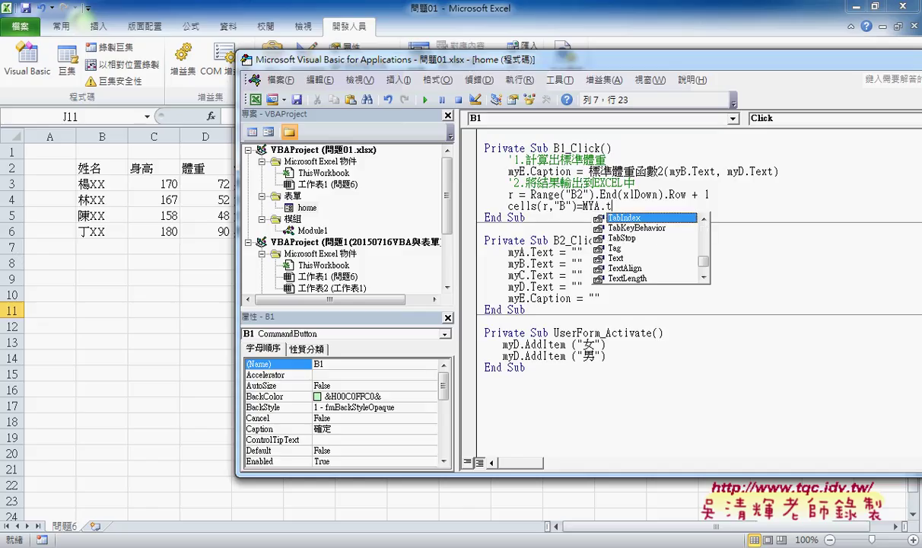
{"action": "type", "text": "e"}
{"action": "key", "text": "Tab"}
Duplicate the Cells(r, "B") = myA.Text line four times below itself
{"action": "key", "text": "Return"}
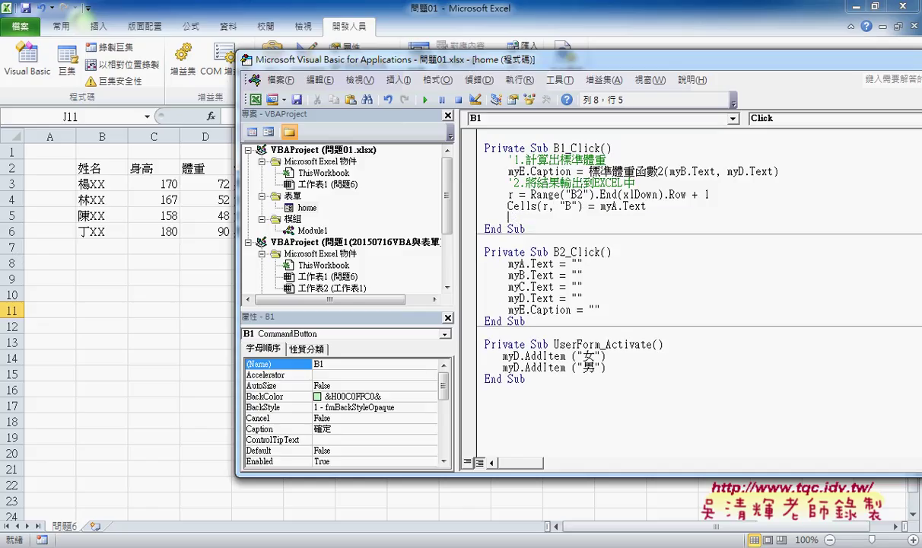
{"action": "left_click", "coordinate": [508, 204]}
{"action": "key", "text": "shift+End"}
{"action": "key", "text": "ctrl+c"}
{"action": "key", "text": "End"}
{"action": "key", "text": "Return"}
{"action": "key", "text": "ctrl+v"}
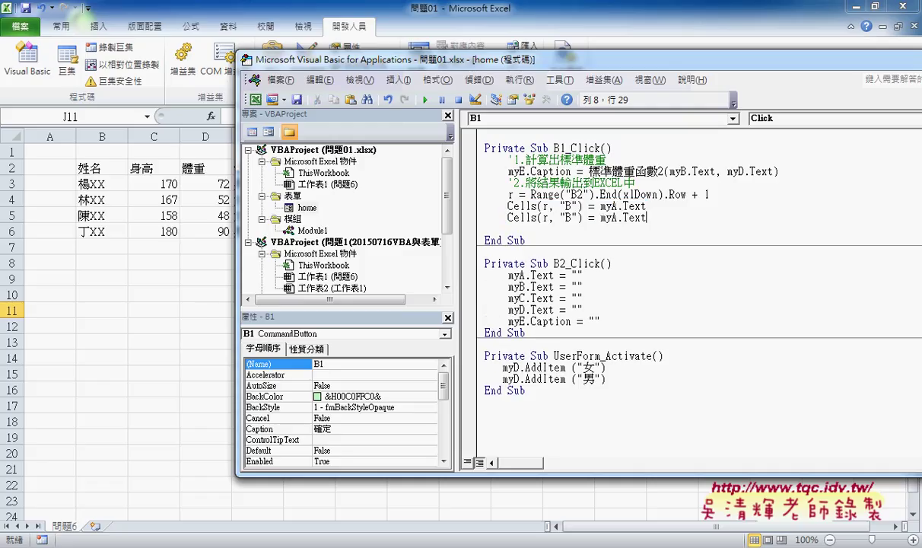
{"action": "key", "text": "Return"}
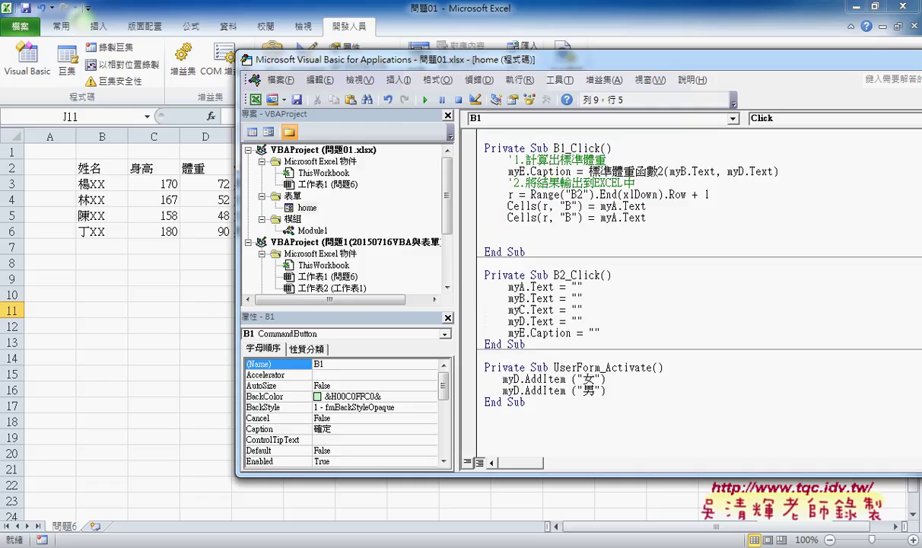
{"action": "key", "text": "ctrl+v"}
{"action": "key", "text": "Return"}
{"action": "key", "text": "ctrl+v"}
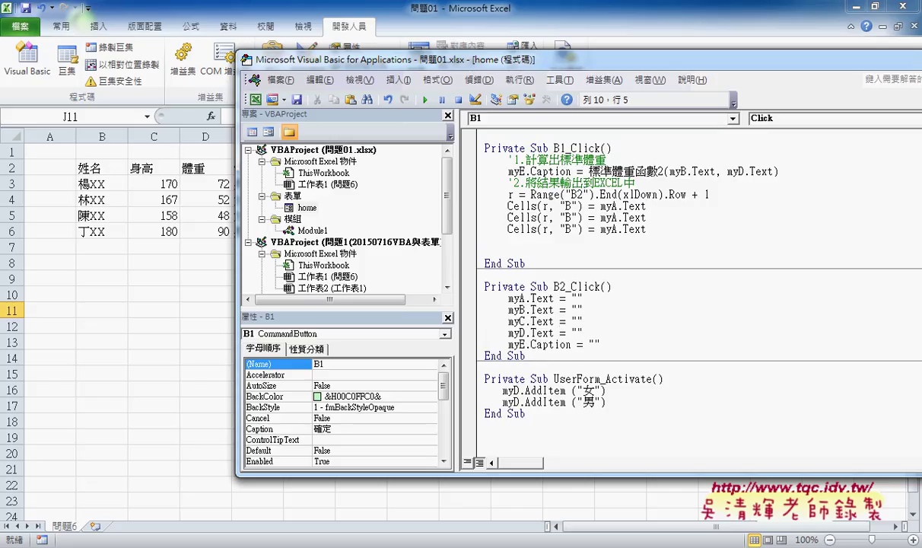
{"action": "key", "text": "Return"}
{"action": "key", "text": "ctrl+v"}
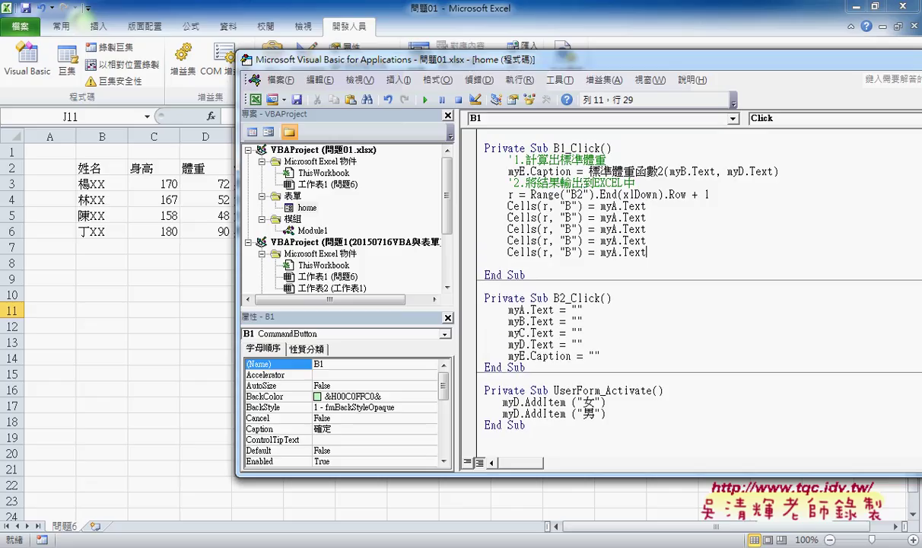
{"action": "key", "text": "Left"}
Change the copies' column letters to C, D, E and F
{"action": "double_click", "coordinate": [567, 218]}
{"action": "type", "text": "C"}
{"action": "key", "text": "Down"}
{"action": "key", "text": "shift+Left"}
{"action": "type", "text": "D"}
{"action": "key", "text": "Down"}
{"action": "key", "text": "shift+Left"}
{"action": "type", "text": "E"}
{"action": "key", "text": "Down"}
{"action": "key", "text": "shift+Left"}
{"action": "type", "text": "F"}
Change the copies' controls to myB, myC, myD and myE
{"action": "mouse_move", "coordinate": [235, 259]}
{"action": "left_mouse_down"}
{"action": "mouse_move", "coordinate": [405, 277]}
{"action": "mouse_move", "coordinate": [346, 277]}
{"action": "left_mouse_up"}
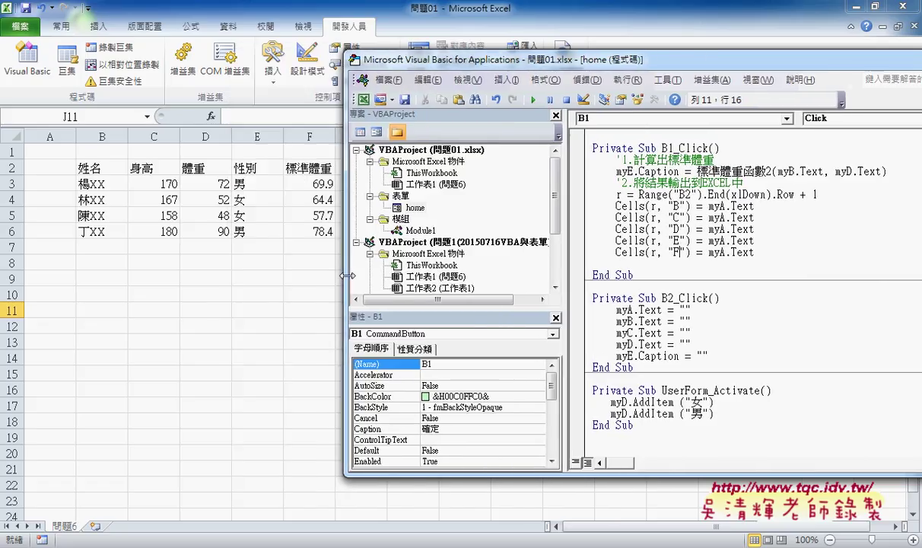
{"action": "left_click_drag", "start_coordinate": [718, 218], "coordinate": [726, 218]}
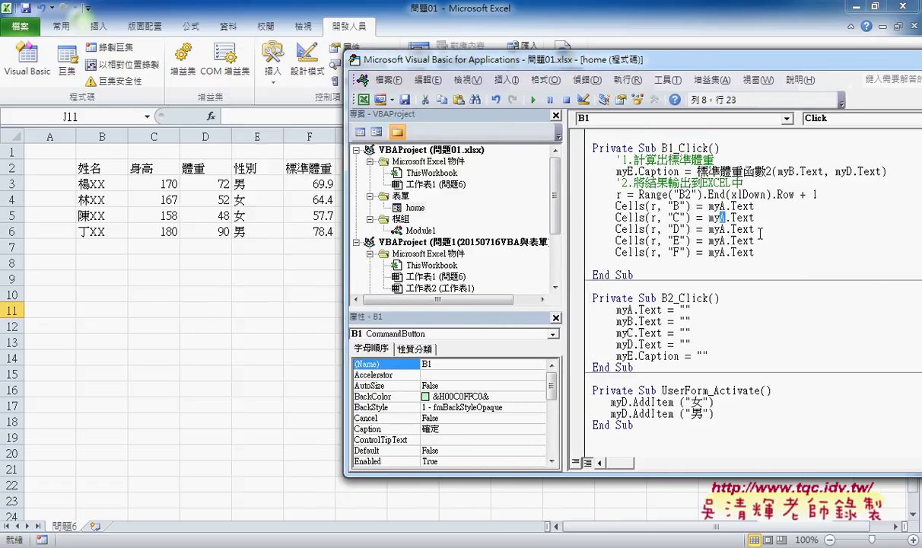
{"action": "type", "text": "B"}
{"action": "key", "text": "Down"}
{"action": "key", "text": "shift+Left"}
{"action": "type", "text": "C"}
{"action": "key", "text": "Down"}
{"action": "key", "text": "shift+Left"}
{"action": "type", "text": "D"}
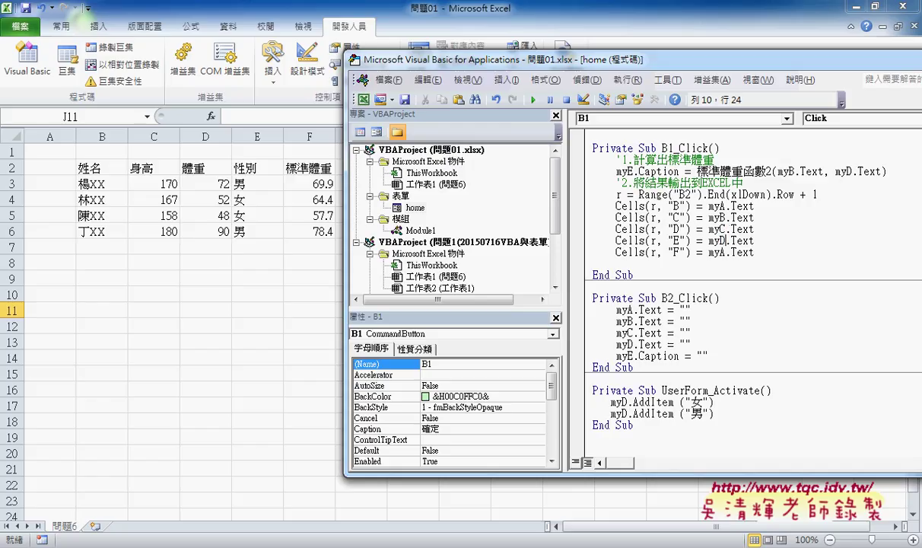
{"action": "key", "text": "Down"}
{"action": "key", "text": "shift+Left"}
{"action": "type", "text": "E"}
Use myE.Caption instead of Text on the column F line and delete the leftover empty line
{"action": "left_click_drag", "start_coordinate": [755, 252], "coordinate": [728, 254]}
{"action": "type", "text": "."}
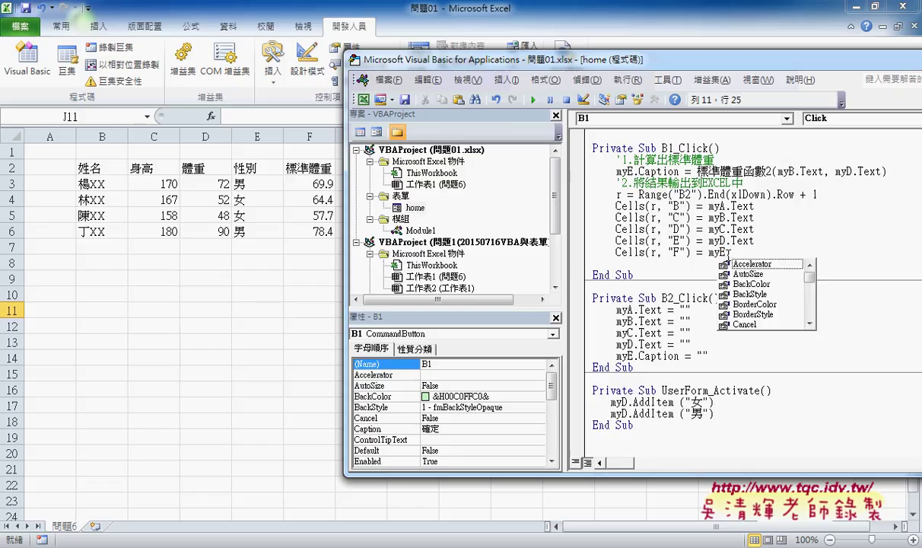
{"action": "type", "text": "c"}
{"action": "key", "text": "space"}
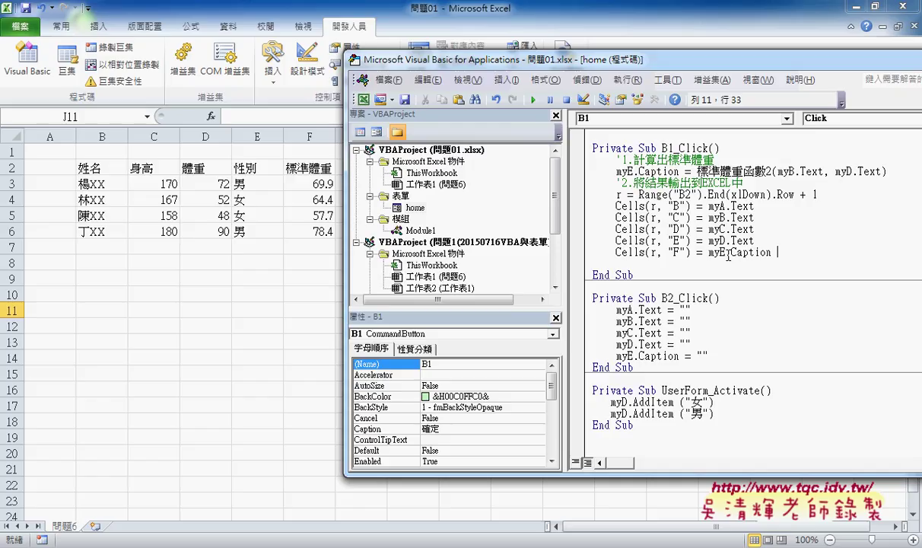
{"action": "key", "text": "Delete"}
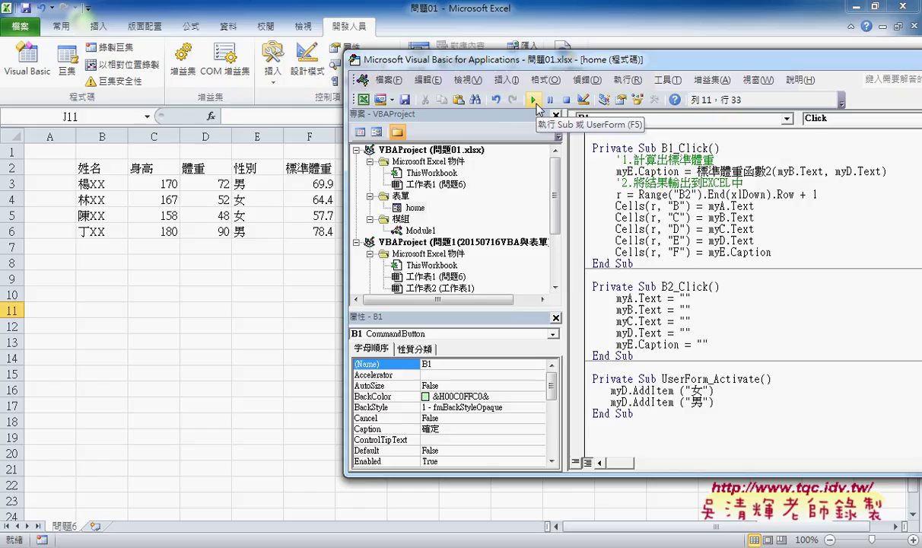
Run the standard-weight form with F5 and move it aside to show the sheet data
{"action": "left_click", "coordinate": [752, 242], "text": "shift"}
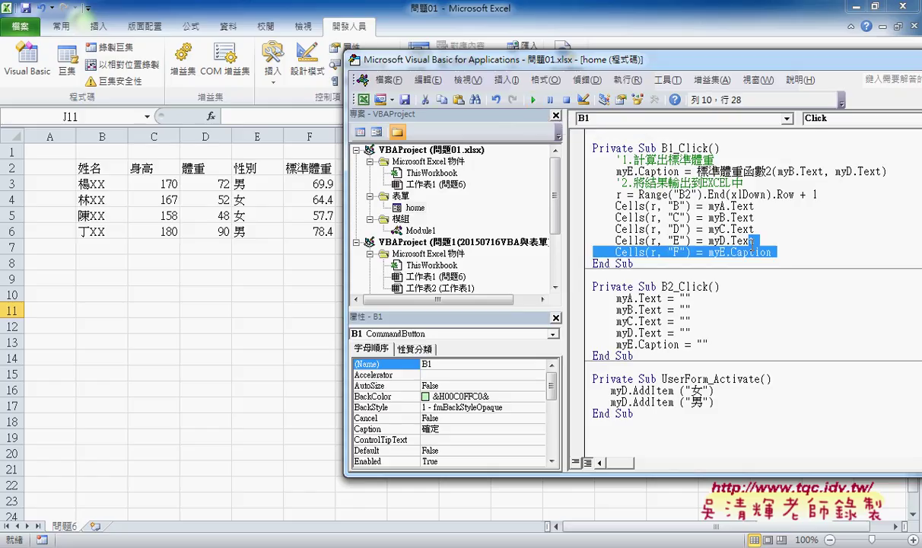
{"action": "left_click", "coordinate": [719, 206]}
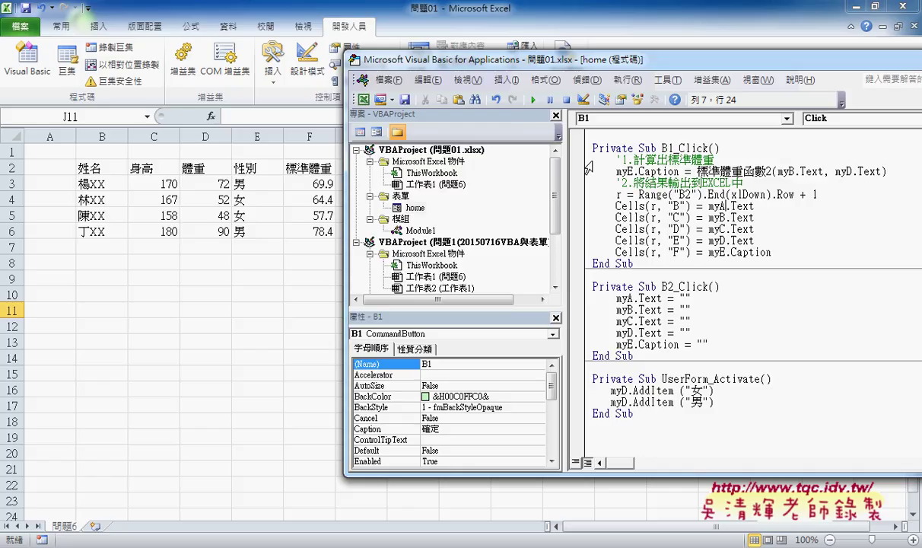
{"action": "left_click", "coordinate": [680, 172]}
{"action": "left_click", "coordinate": [691, 217]}
{"action": "key", "text": "F5"}
{"action": "left_click_drag", "start_coordinate": [526, 191], "coordinate": [718, 171]}
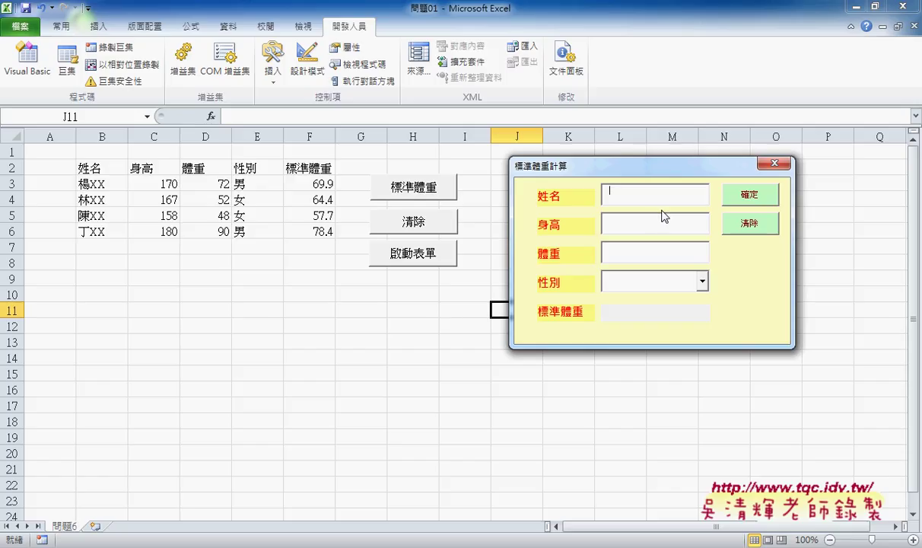
Submit a placeholder name, 170, 60 and 女, adding row 7 with standard weight 66.8
{"action": "type", "text": "XXX"}
{"action": "type", "text": "170"}
{"action": "type", "text": "60"}
{"action": "key", "text": "Tab"}
{"action": "type", "text": "女"}
{"action": "left_click", "coordinate": [745, 199]}
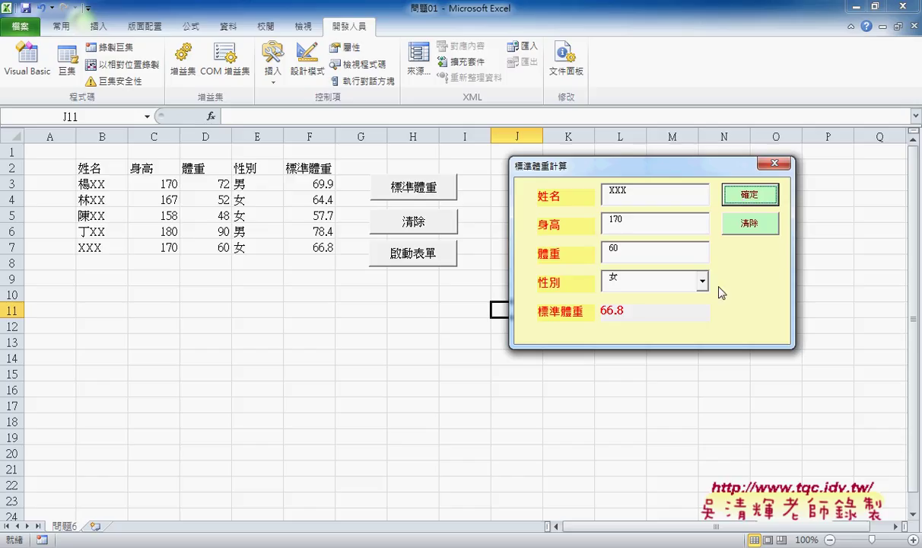